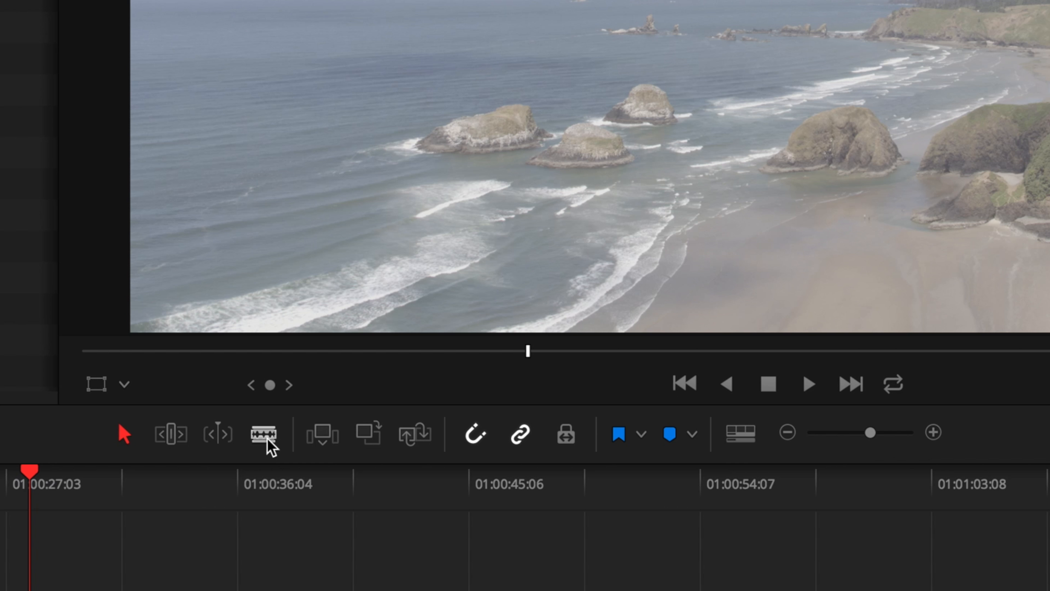
# Split the linked video and audio clip at 01:00:14:23 with the Blade tool and again just before 01:00:27:03.
pyautogui.click(267, 439)
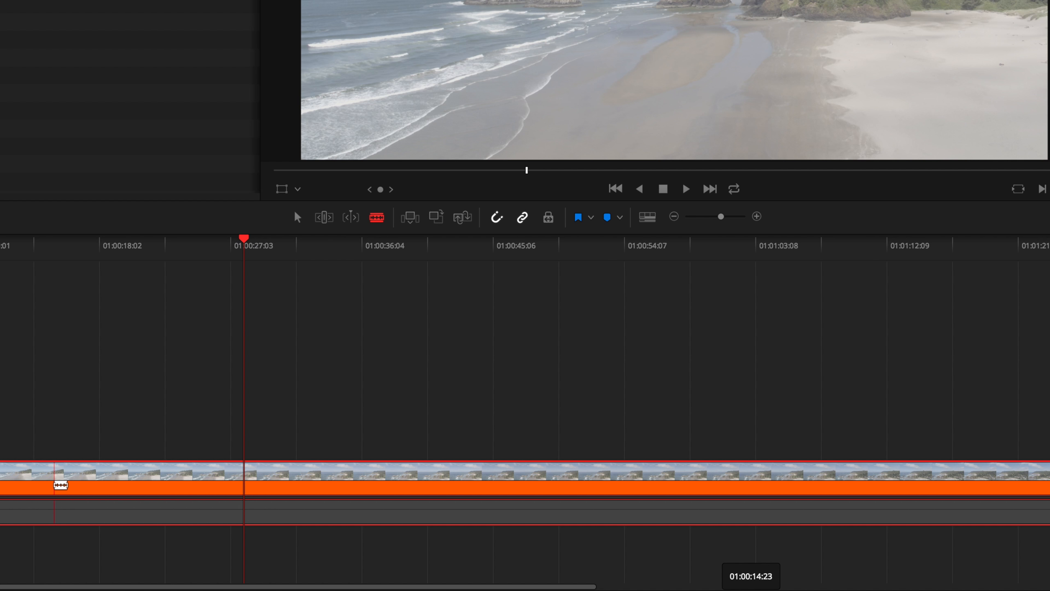
pyautogui.click(54, 485)
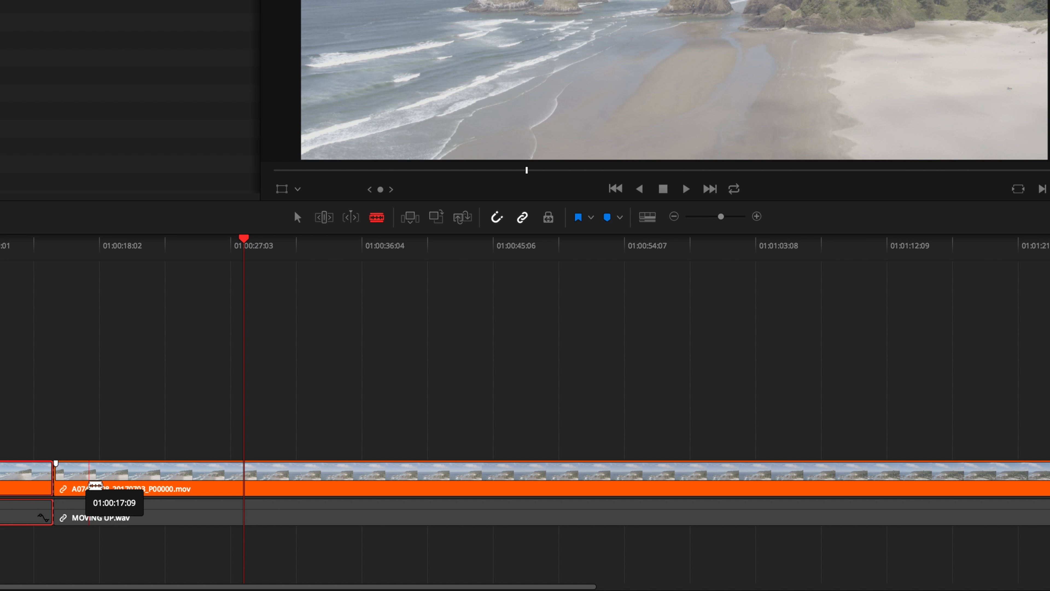
pyautogui.press('a')
pyautogui.moveTo(188, 244); pyautogui.dragTo(226, 248)
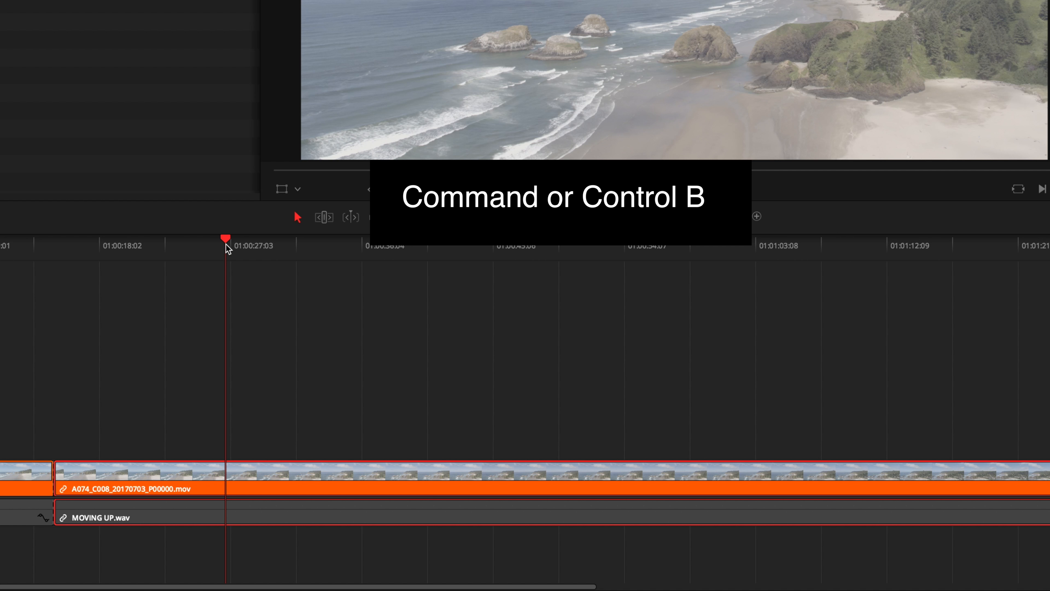
pyautogui.hotkey('ctrl', 'b')
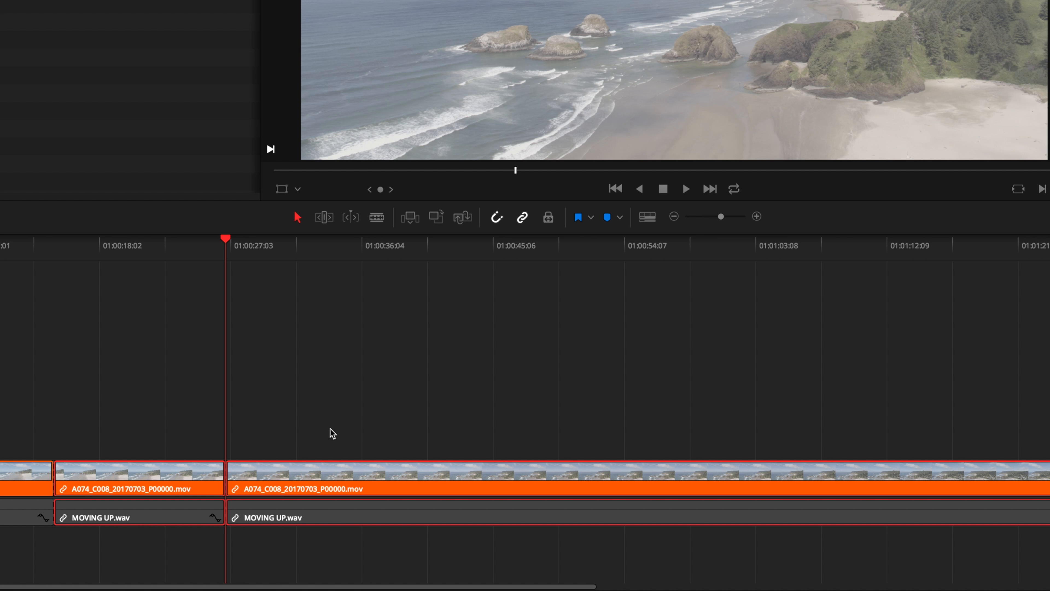
pyautogui.click(308, 351)
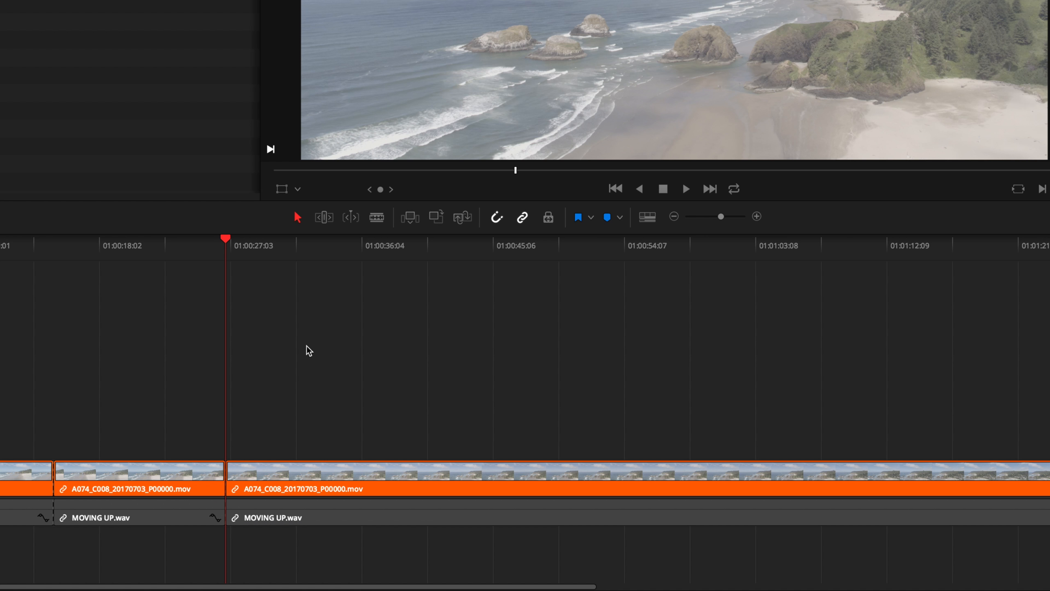
# Delete the middle segment between the two cuts and the gap it leaves, and undo both deletions.
pyautogui.click(173, 474)
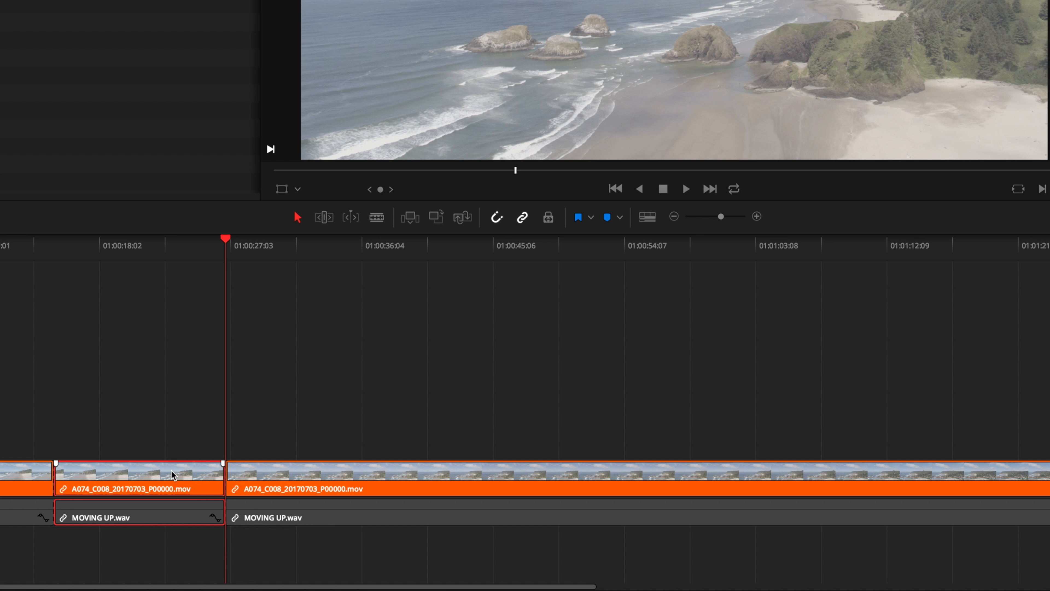
pyautogui.press('BackSpace')
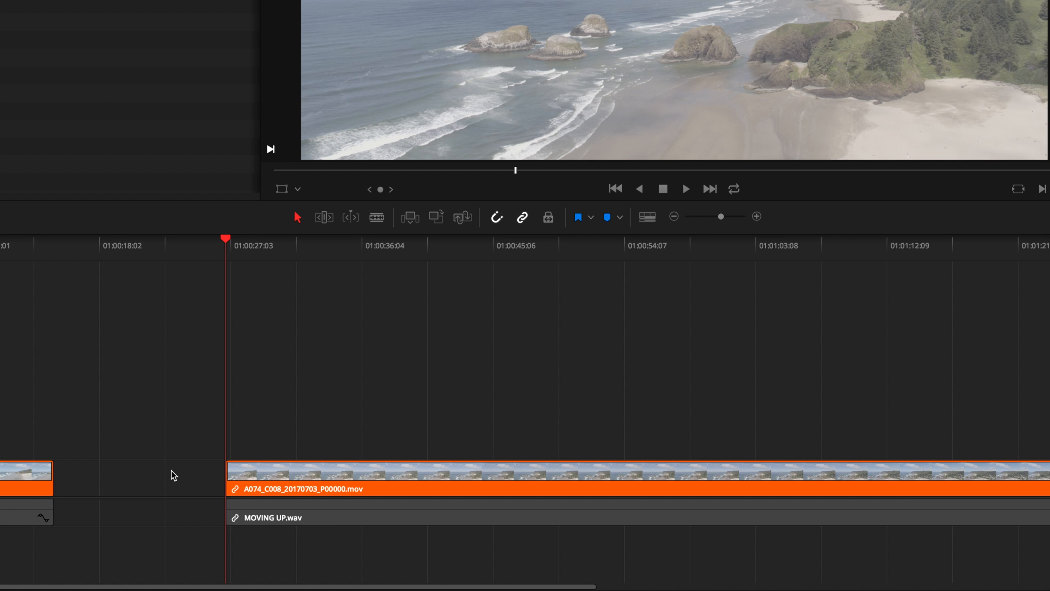
pyautogui.click(173, 475)
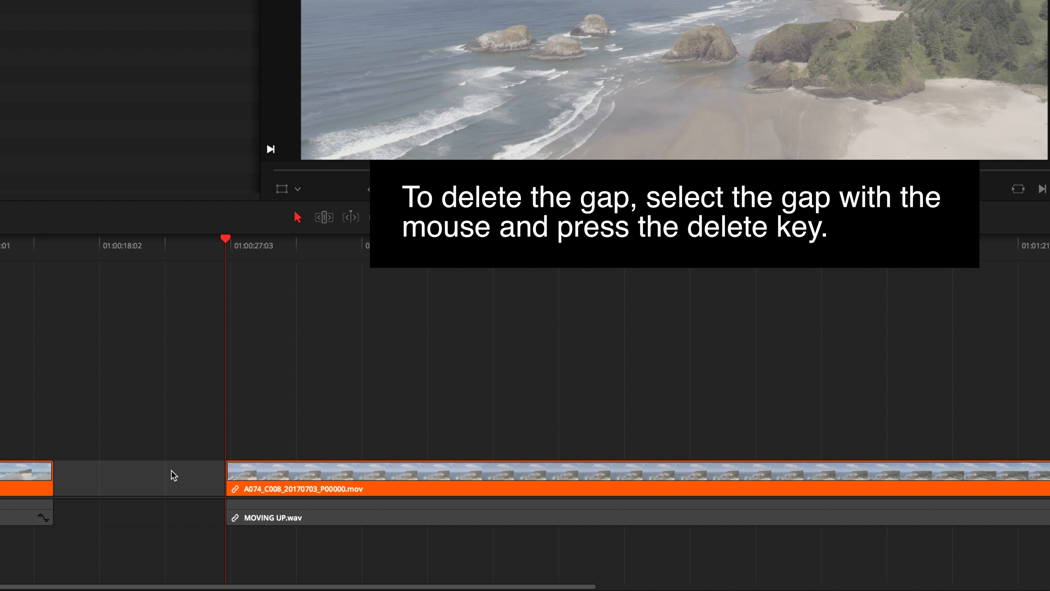
pyautogui.press('Delete')
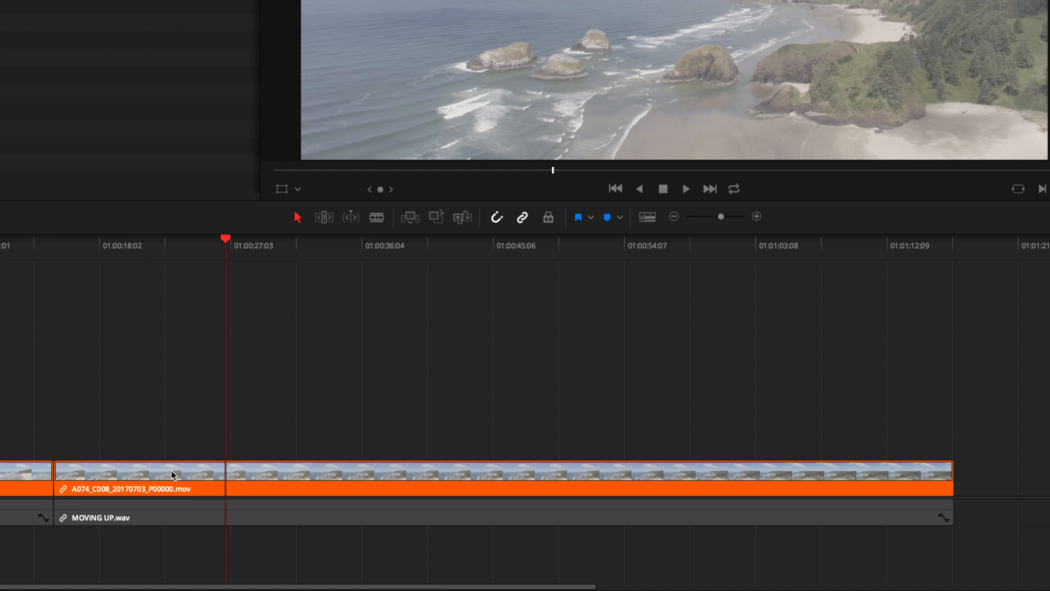
pyautogui.hotkey('ctrl', 'z')
pyautogui.hotkey('ctrl', 'z')
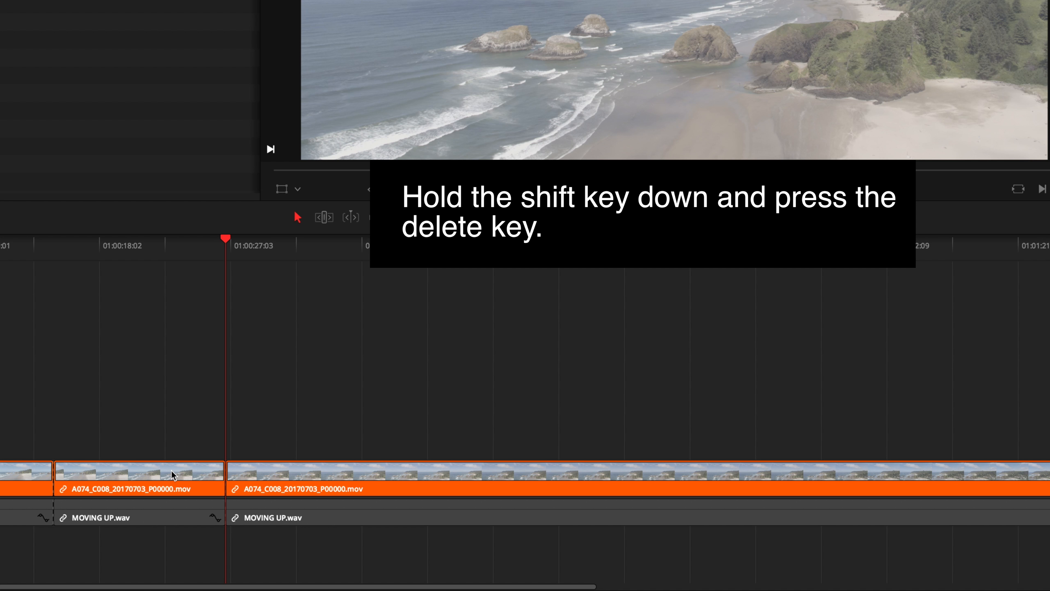
# Ripple delete the middle segment between the two cuts so that the following clip closes the gap.
pyautogui.click(172, 470)
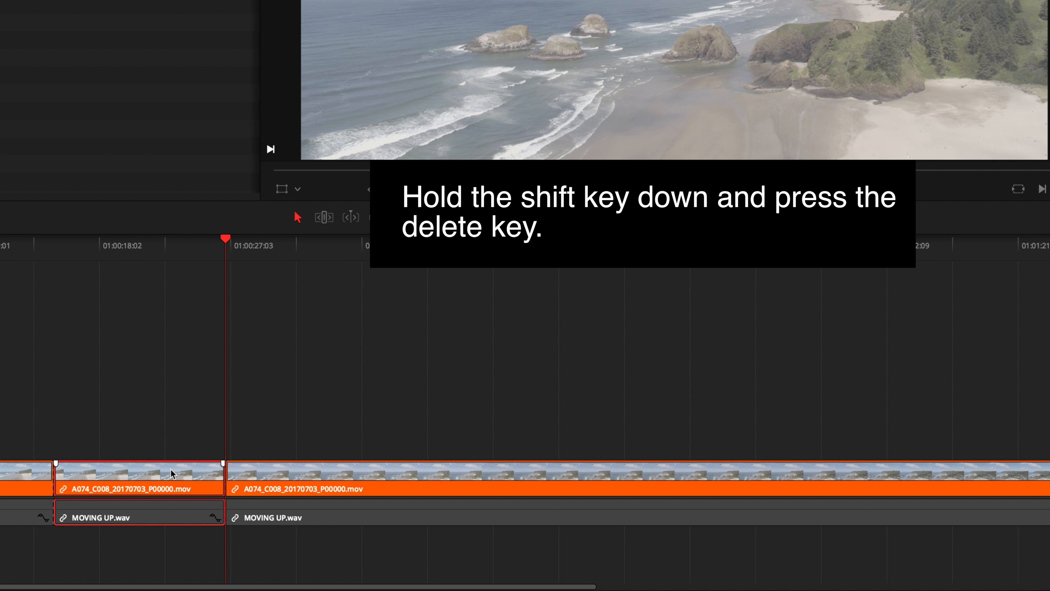
pyautogui.hotkey('shift', 'Delete')
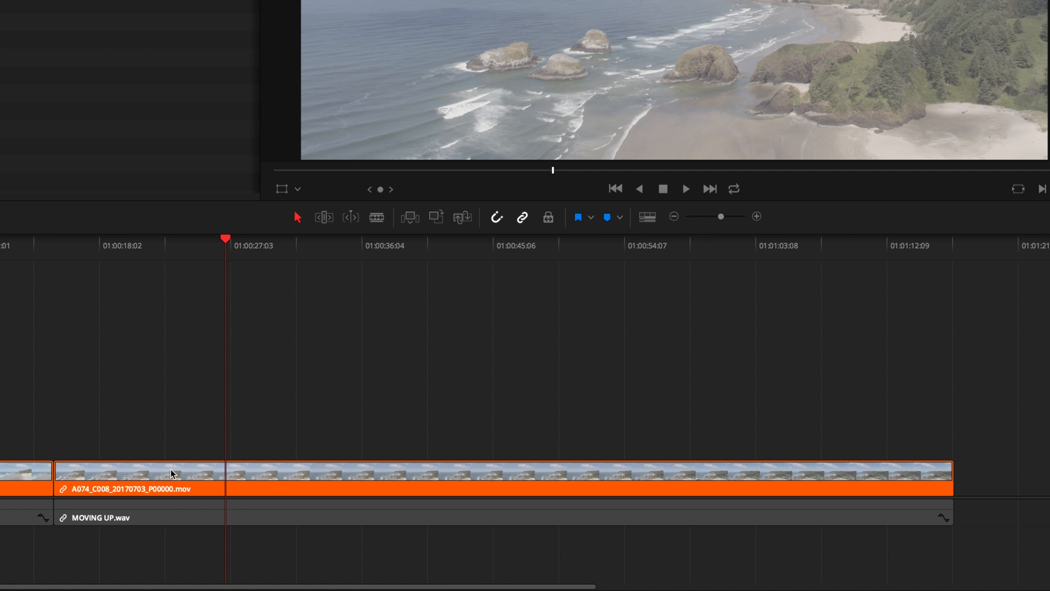
# Ripple-trim the second clip's start to the playhead at about 01:00:21 and its end to just after 01:00:45:06.
pyautogui.click(171, 469)
pyautogui.moveTo(105, 244); pyautogui.dragTo(143, 250)
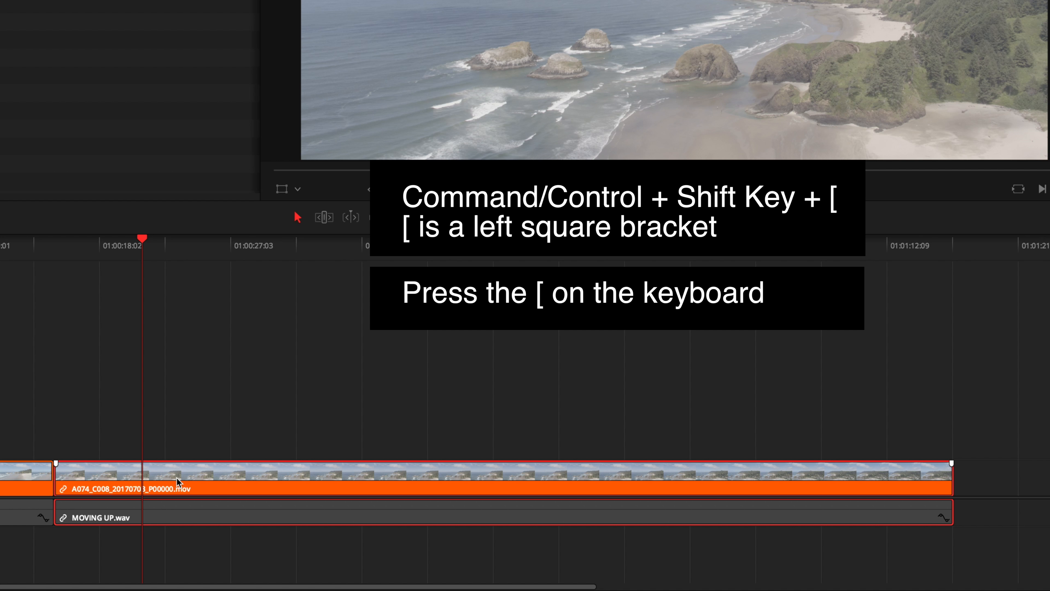
pyautogui.hotkey('ctrl', 'shift', '[')
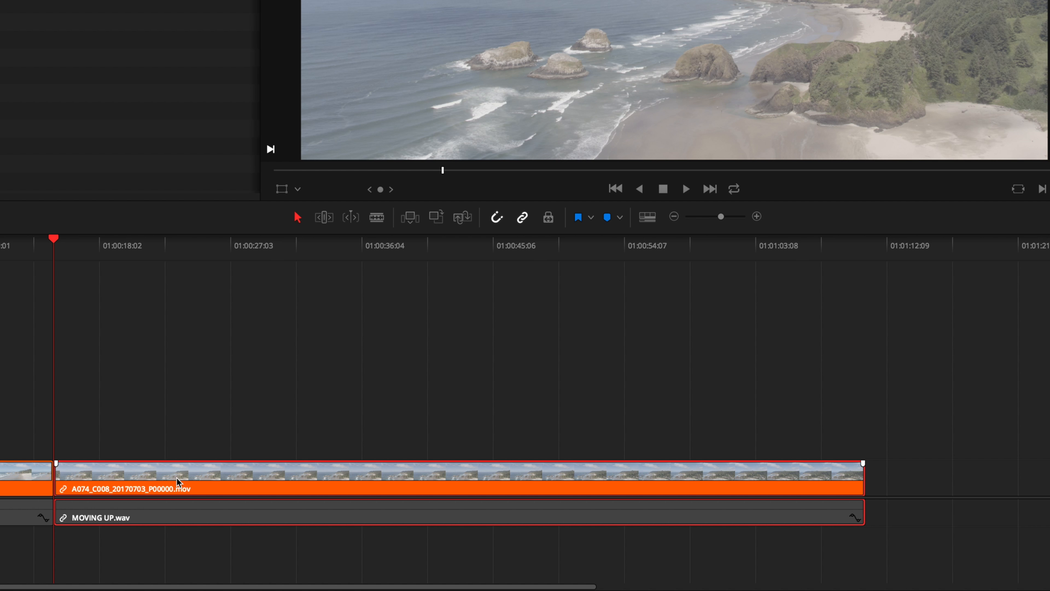
pyautogui.moveTo(54, 239); pyautogui.dragTo(504, 268)
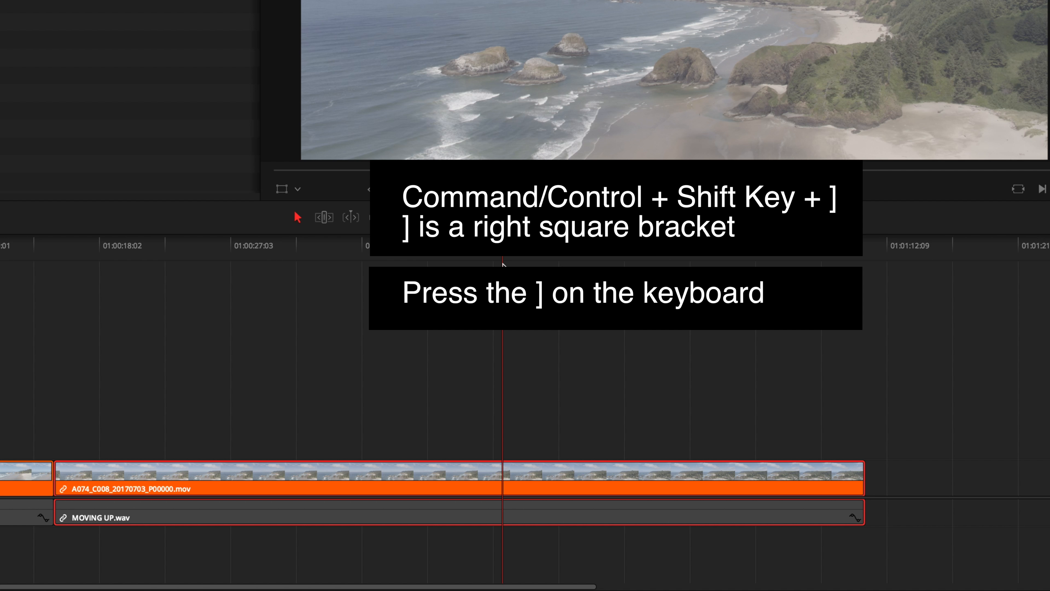
pyautogui.hotkey('ctrl', 'shift', ']')
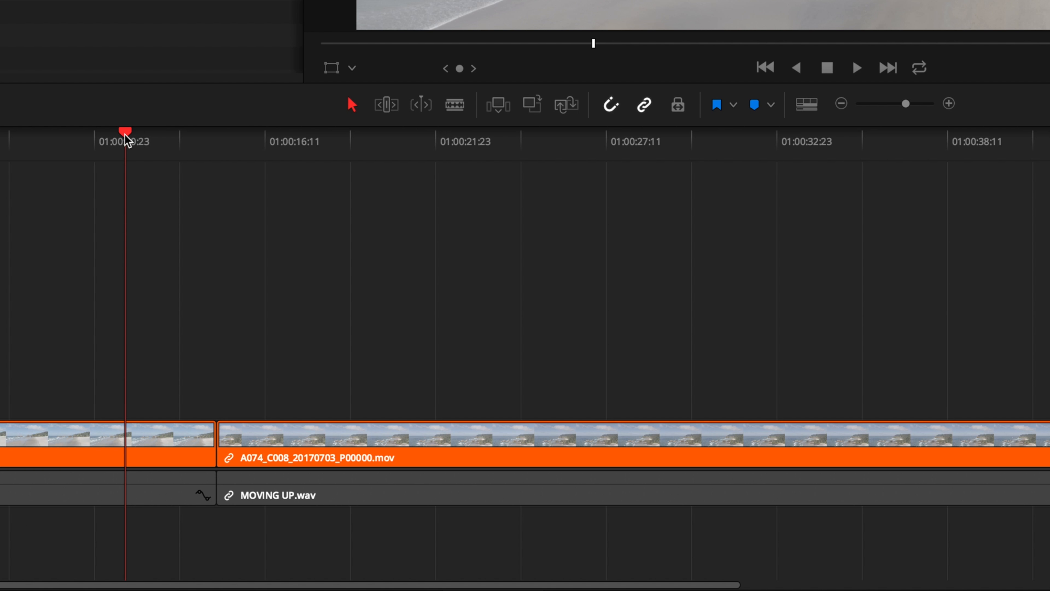
# Snap the playhead to the cut, turn snapping off to scrub freely to before the cut, and turn snapping back on.
pyautogui.moveTo(124, 133); pyautogui.dragTo(218, 158)
pyautogui.click(613, 107)
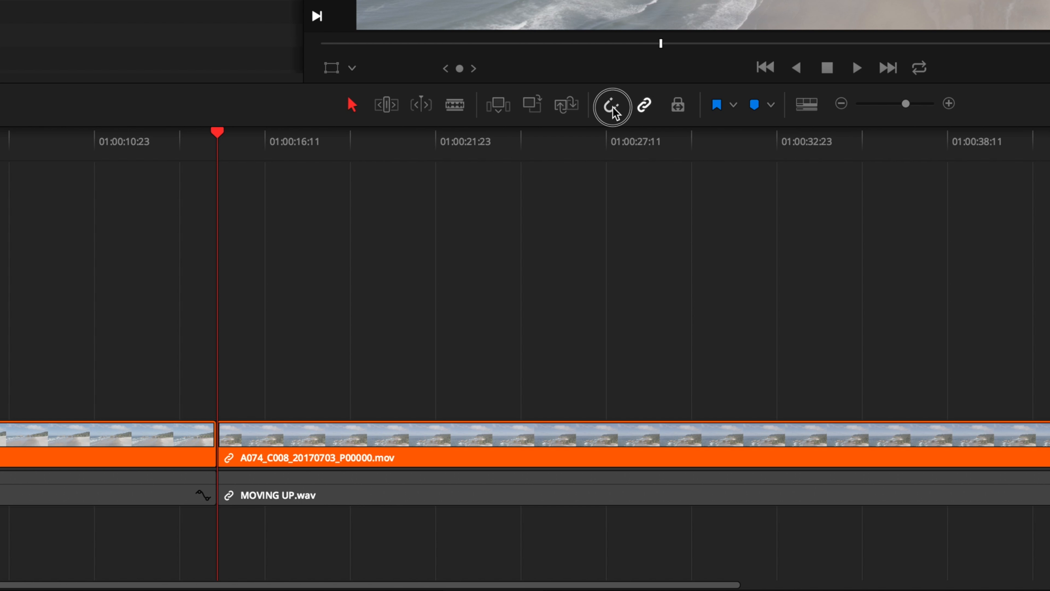
pyautogui.moveTo(218, 134); pyautogui.dragTo(150, 159)
pyautogui.click(607, 111)
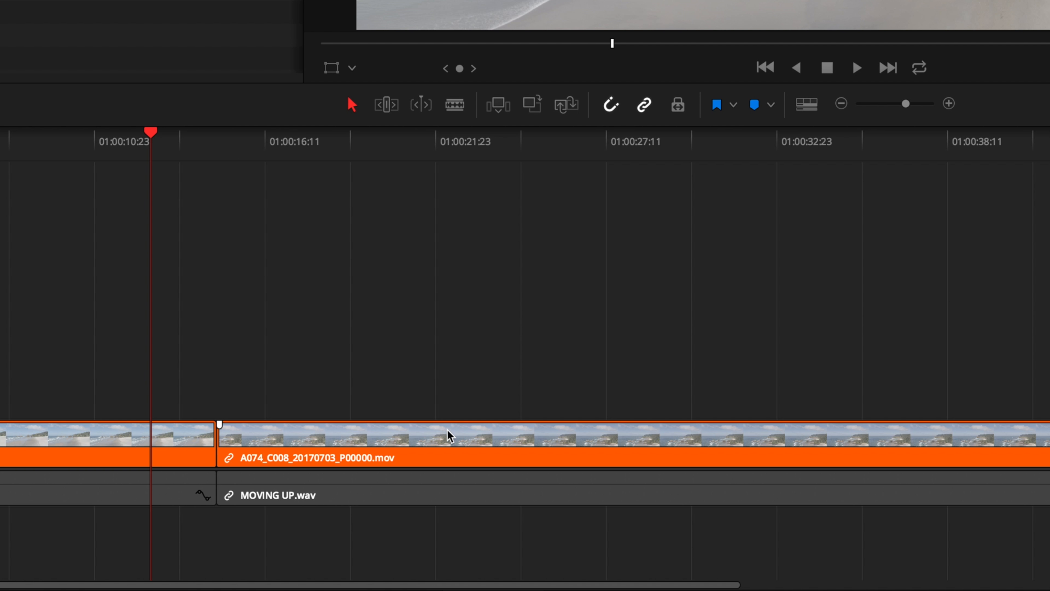
# Move the second clip slightly off the cut with snapping disabled, and snap it back against the first clip with snapping enabled.
pyautogui.click(415, 444)
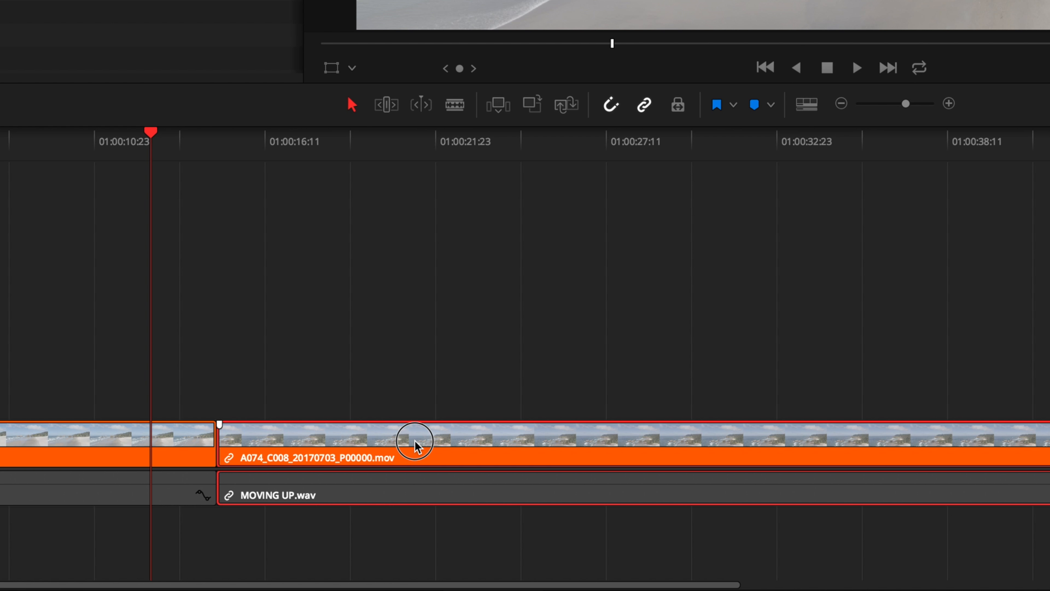
pyautogui.moveTo(415, 443)
pyautogui.mouseDown()
pyautogui.moveTo(552, 451)
pyautogui.moveTo(429, 450)
pyautogui.mouseUp()
pyautogui.click(611, 104)
pyautogui.moveTo(399, 455)
pyautogui.mouseDown()
pyautogui.moveTo(614, 456)
pyautogui.moveTo(410, 451)
pyautogui.mouseUp()
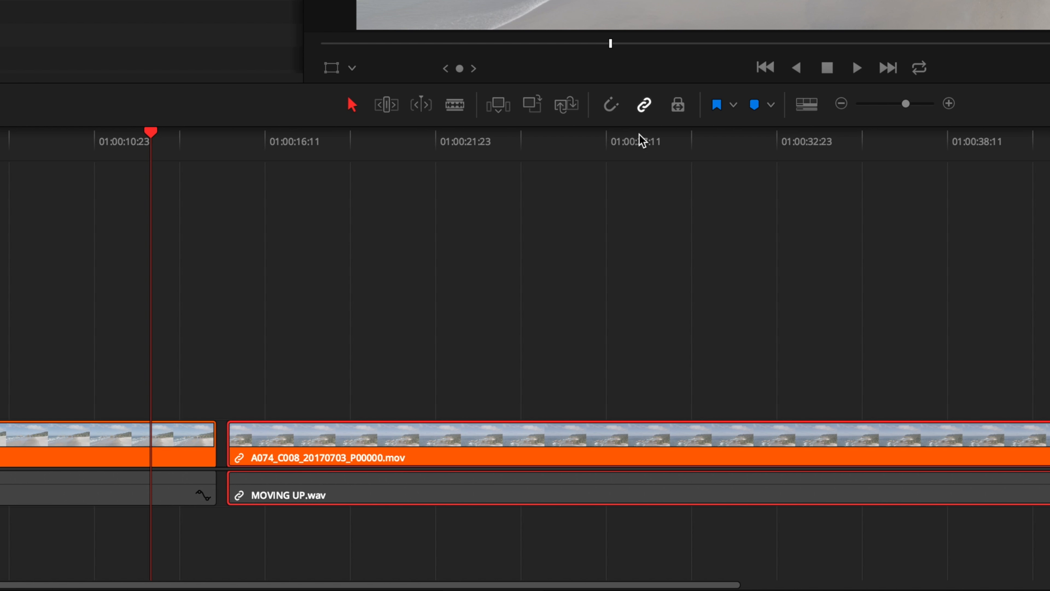
pyautogui.click(612, 106)
pyautogui.moveTo(663, 438); pyautogui.dragTo(653, 438)
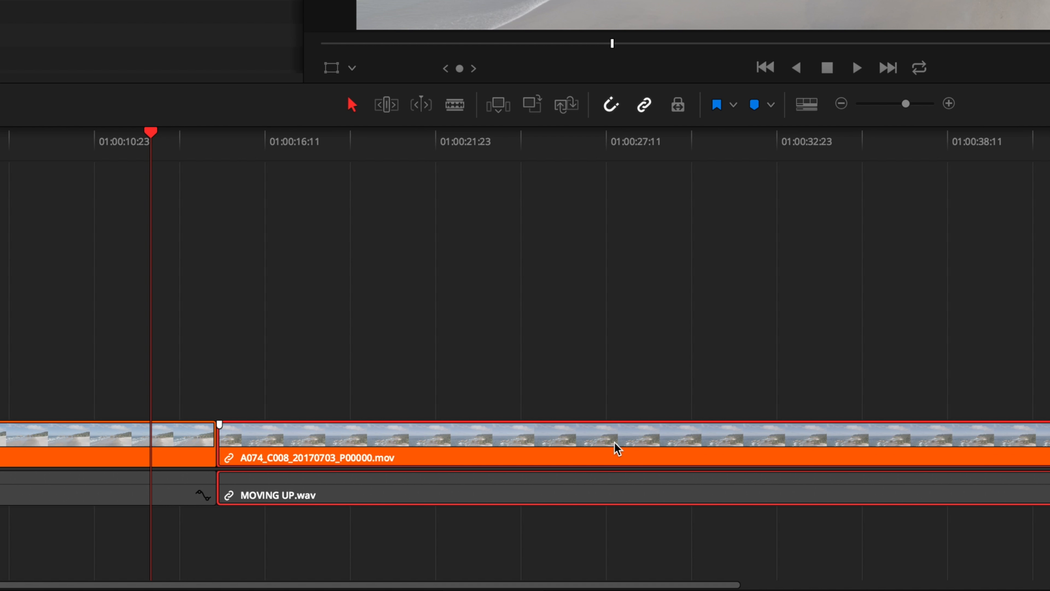
# Turn linked selection off and back on for the timeline.
pyautogui.click(644, 104)
pyautogui.click(644, 104)
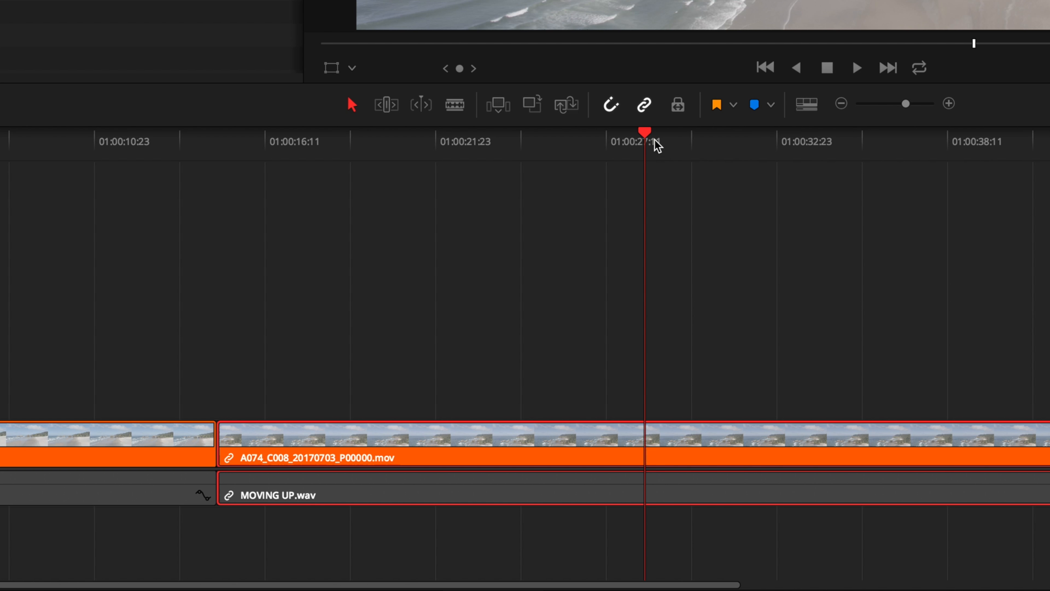
# Add an orange flag to the selected second clip, A074_C008_20170703_P00000.mov, and its linked audio.
pyautogui.moveTo(655, 143); pyautogui.dragTo(523, 181)
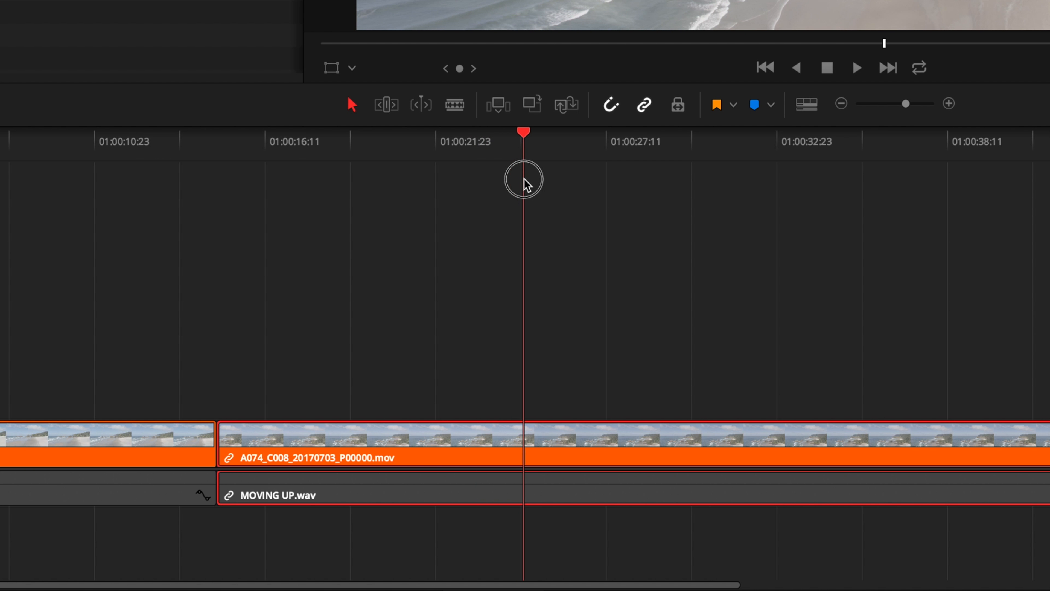
pyautogui.click(715, 105)
pyautogui.click(734, 106)
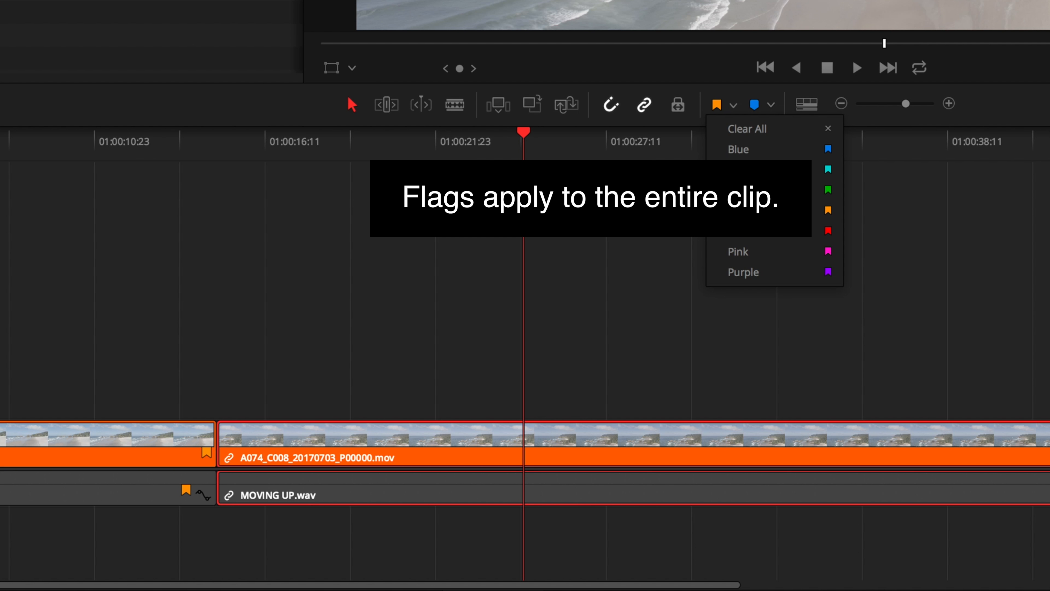
pyautogui.click(523, 138)
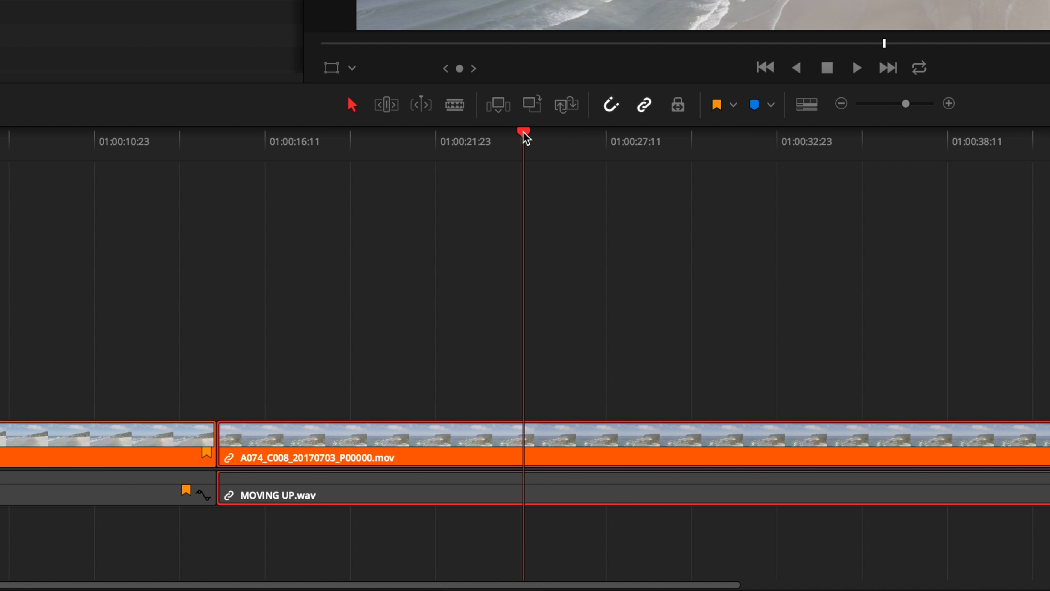
# Place blue markers on the selected second clip at about 01:00:25 and about 01:00:22.
pyautogui.moveTo(524, 136)
pyautogui.mouseDown()
pyautogui.moveTo(513, 131)
pyautogui.moveTo(681, 154)
pyautogui.moveTo(511, 145)
pyautogui.moveTo(534, 146)
pyautogui.mouseUp()
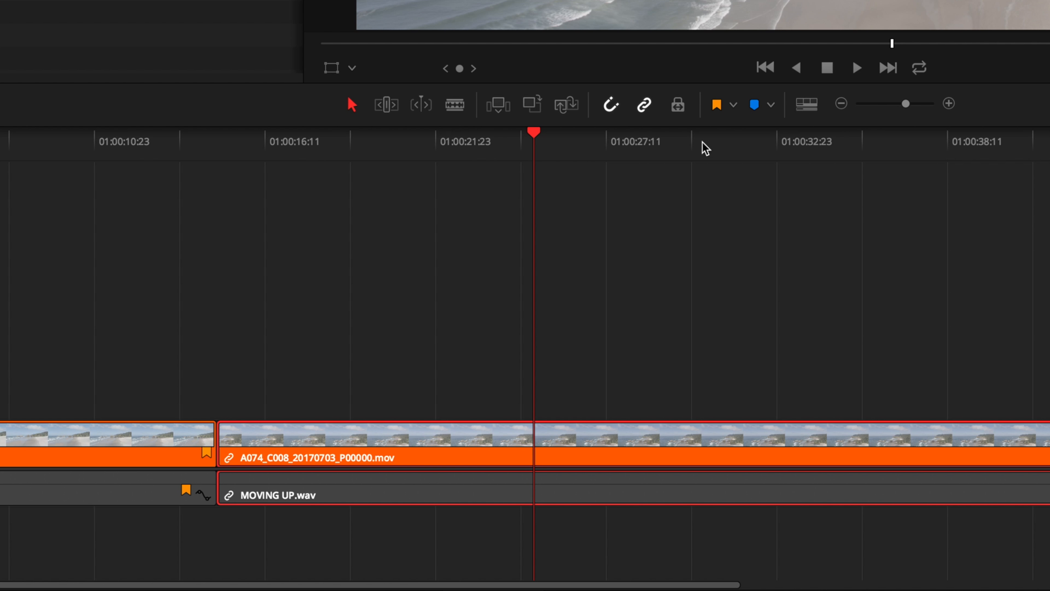
pyautogui.click(756, 107)
pyautogui.moveTo(532, 138)
pyautogui.mouseDown()
pyautogui.moveTo(1013, 157)
pyautogui.moveTo(455, 164)
pyautogui.mouseUp()
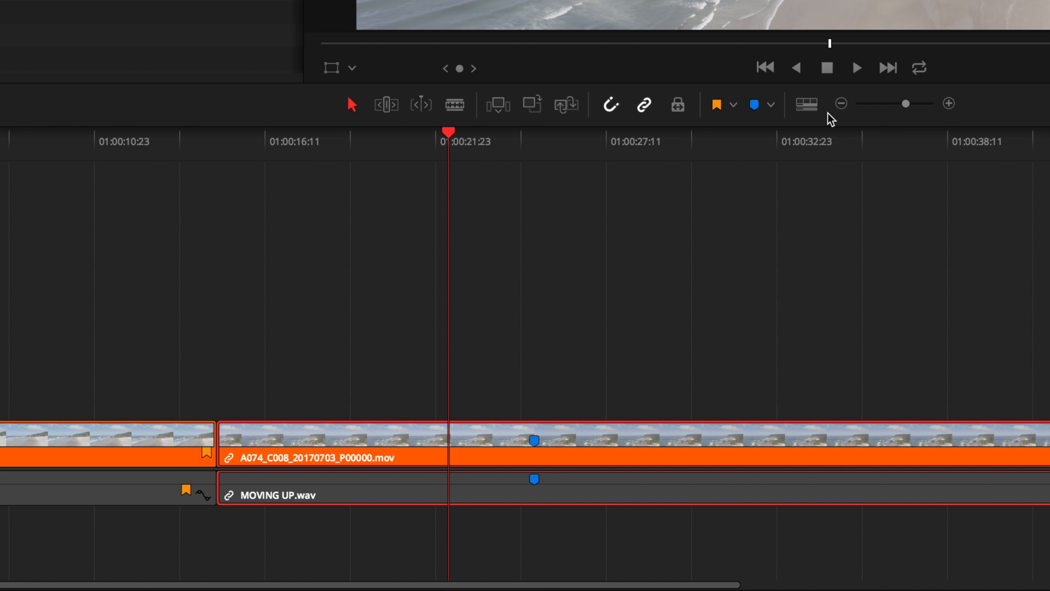
pyautogui.click(754, 107)
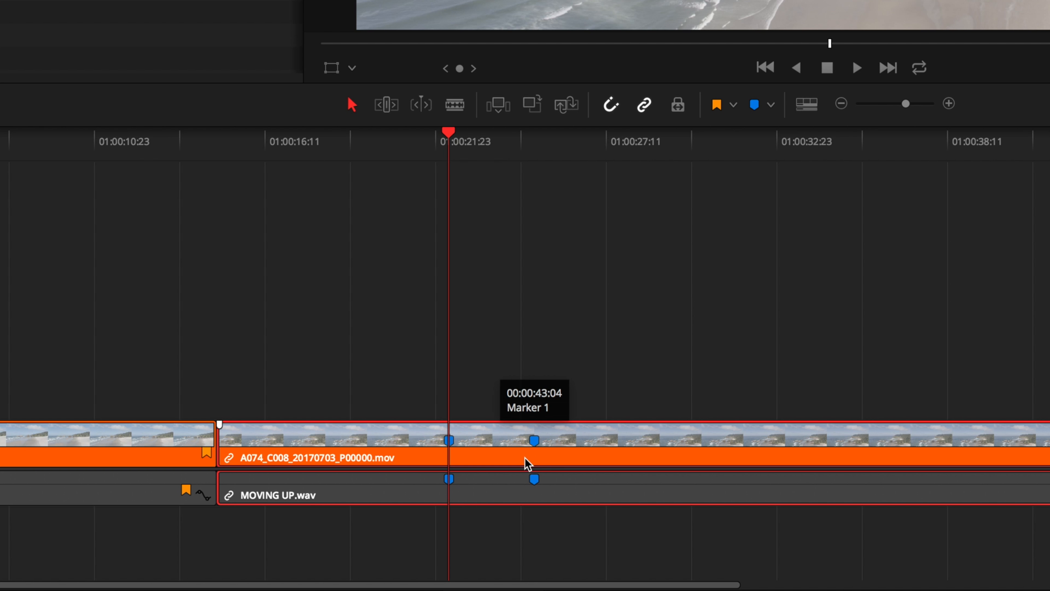
pyautogui.moveTo(459, 143); pyautogui.dragTo(442, 179)
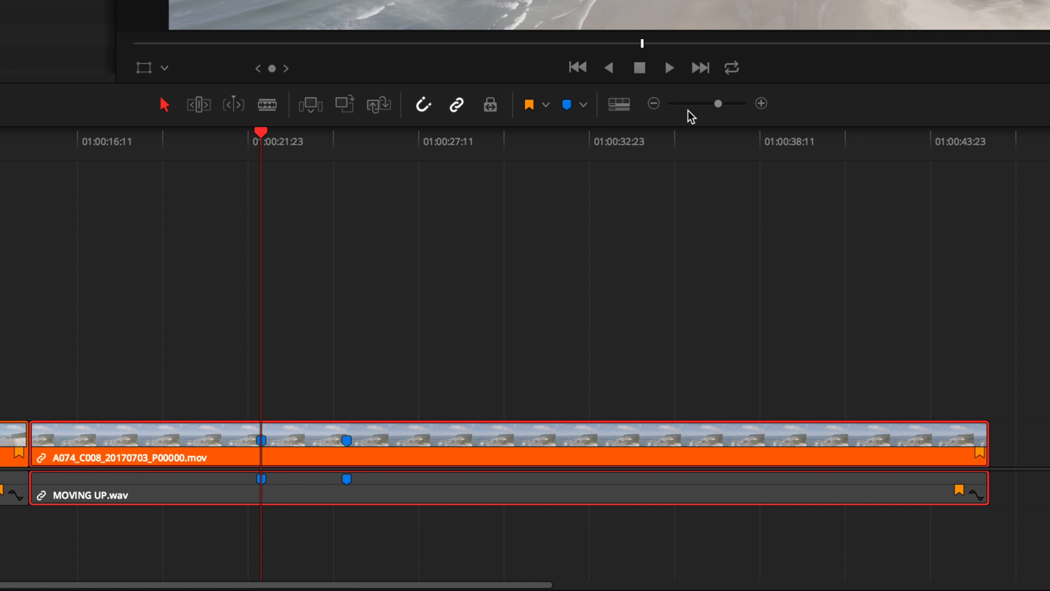
# Show the audio waveforms and turn off subtitle track display in the timeline view options.
pyautogui.click(620, 105)
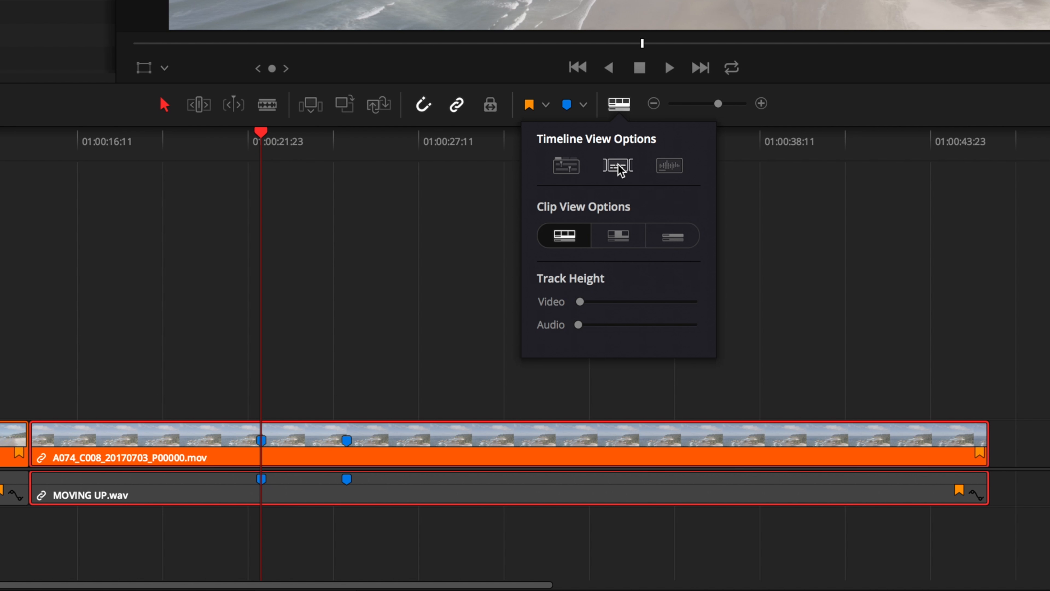
pyautogui.click(670, 166)
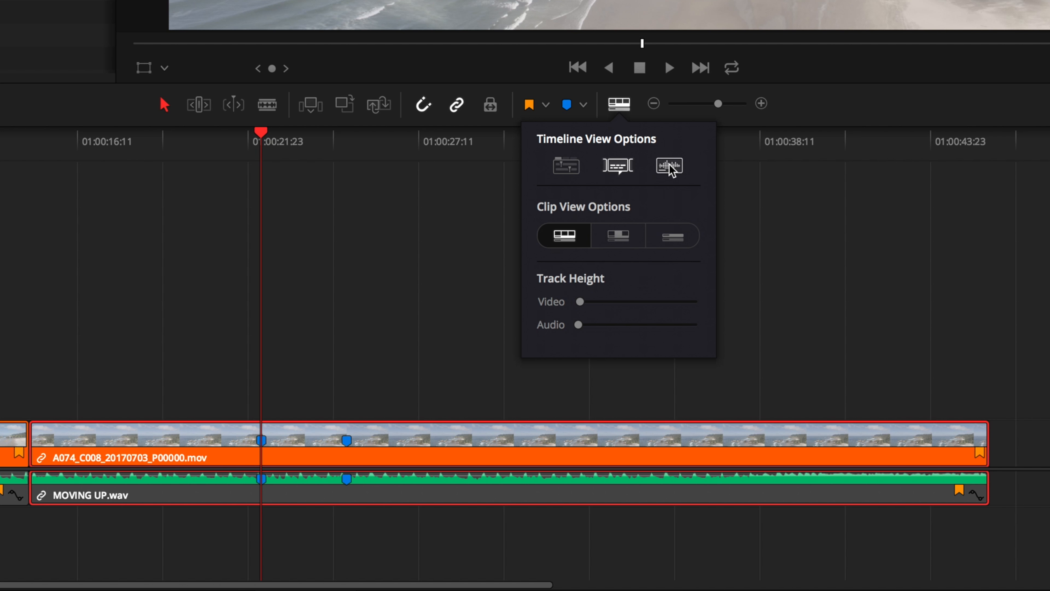
pyautogui.click(670, 166)
pyautogui.click(670, 166)
pyautogui.click(618, 166)
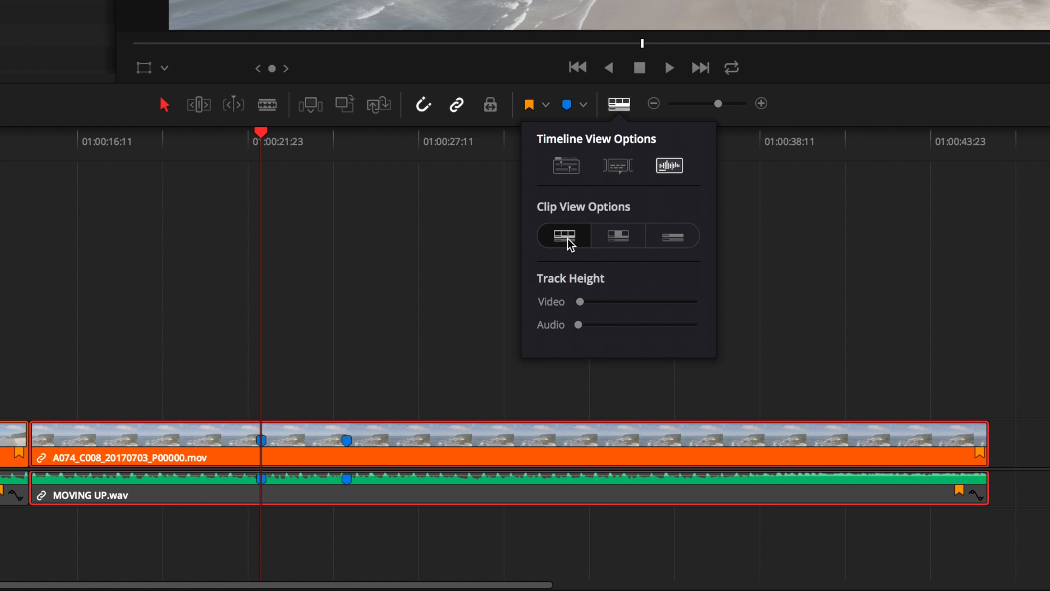
# Switch the clip view to start and end thumbnails only, and to the simple view without thumbnails.
pyautogui.click(616, 235)
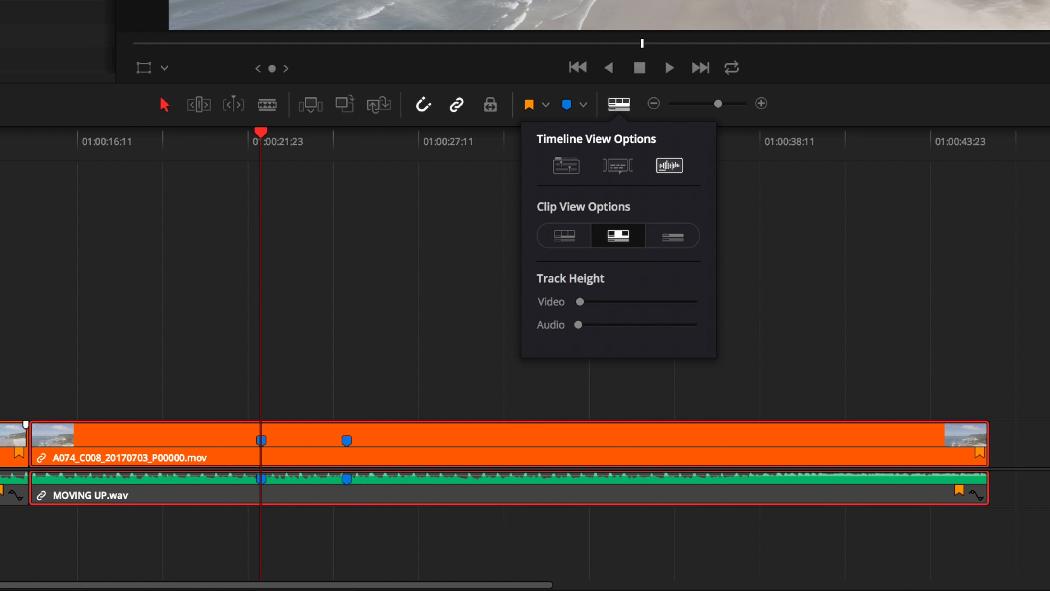
pyautogui.click(673, 241)
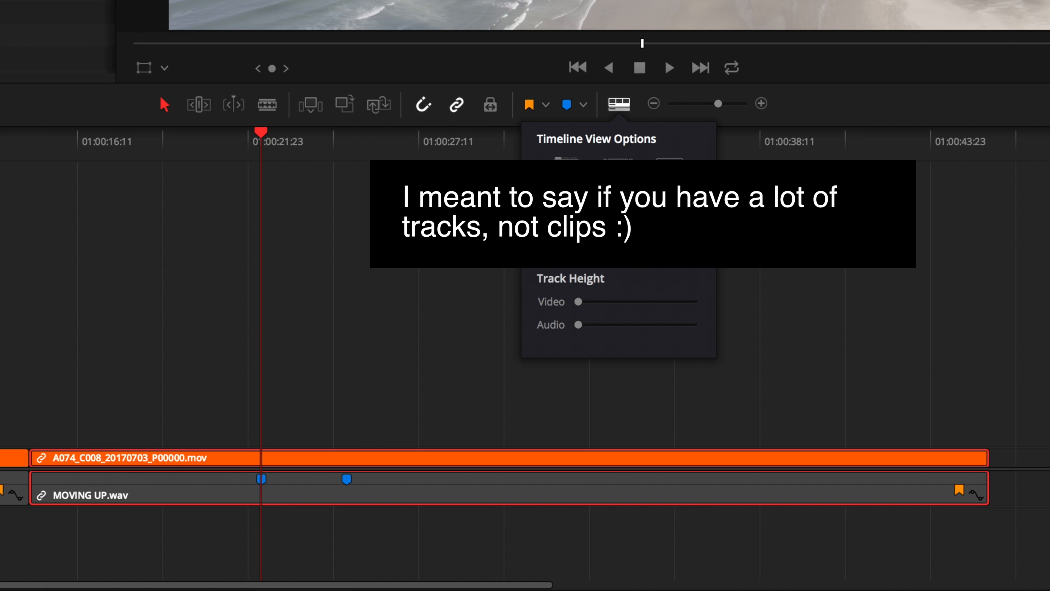
# Switch the clip view to filmstrip thumbnails and slightly increase both the video and audio track heights.
pyautogui.click(563, 234)
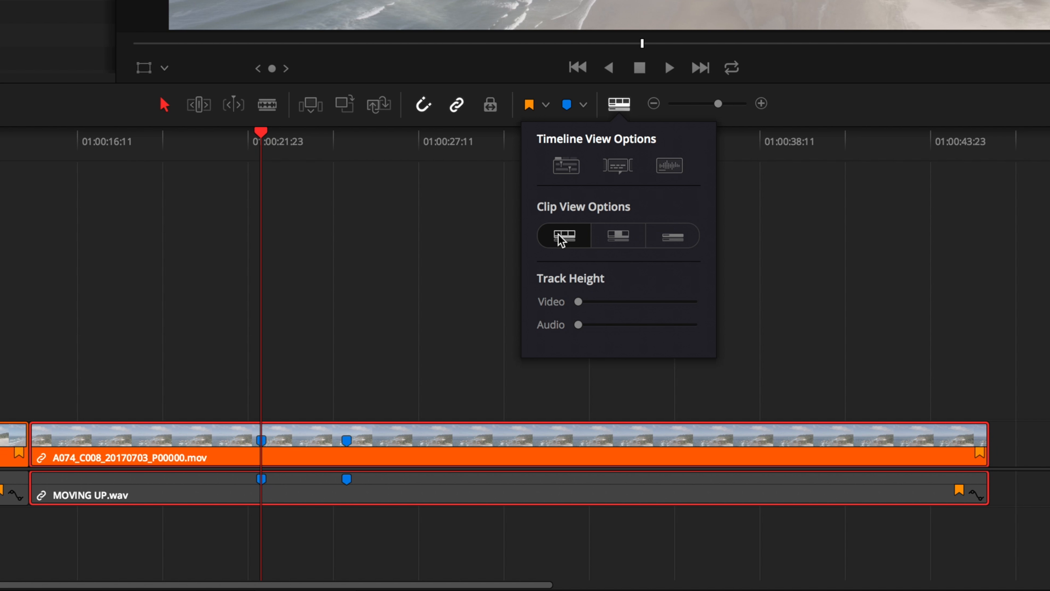
pyautogui.moveTo(579, 301); pyautogui.dragTo(600, 324)
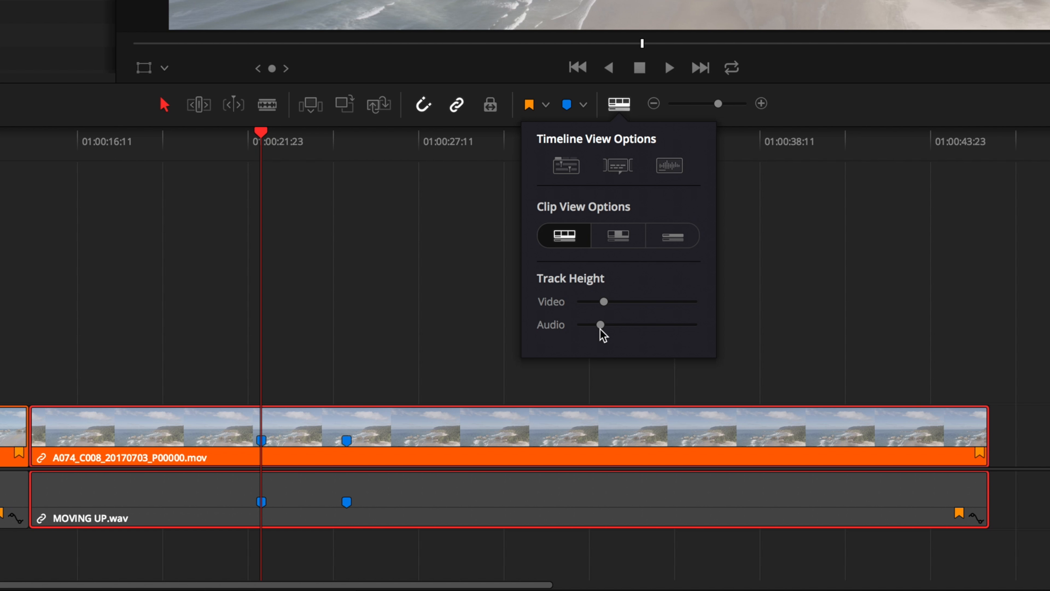
pyautogui.click(856, 115)
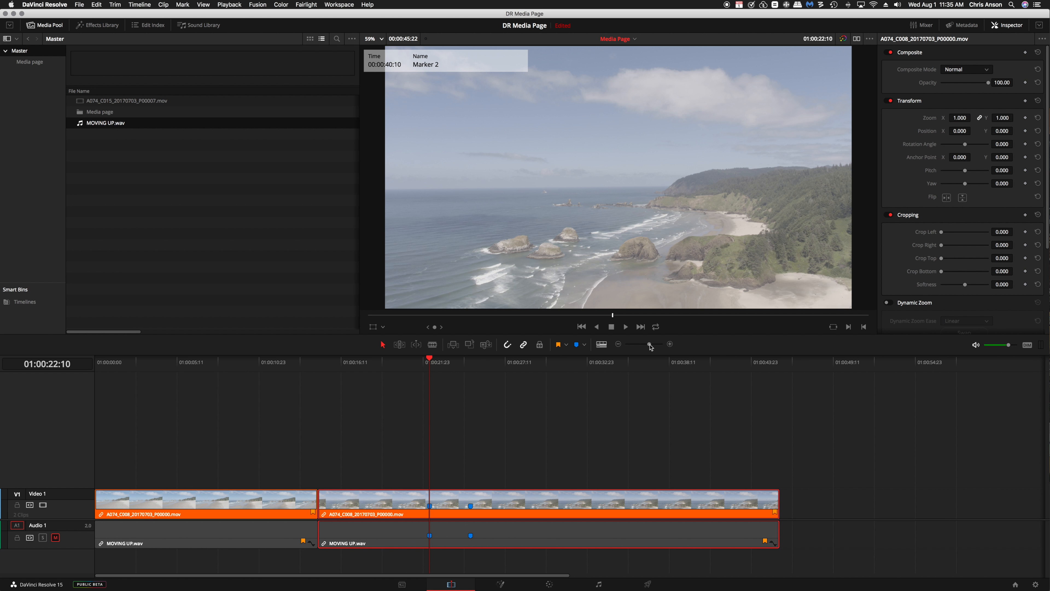
# Zoom the timeline in and back out, and fit the whole edit to the timeline width.
pyautogui.moveTo(650, 346)
pyautogui.mouseDown()
pyautogui.moveTo(629, 346)
pyautogui.moveTo(650, 346)
pyautogui.mouseUp()
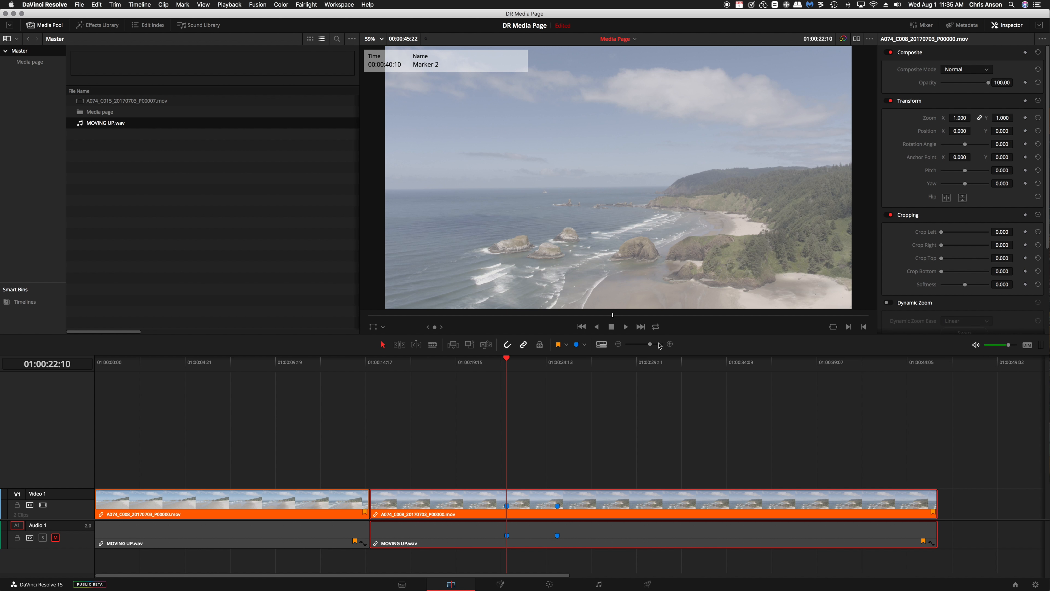
pyautogui.click(670, 344)
pyautogui.click(618, 344)
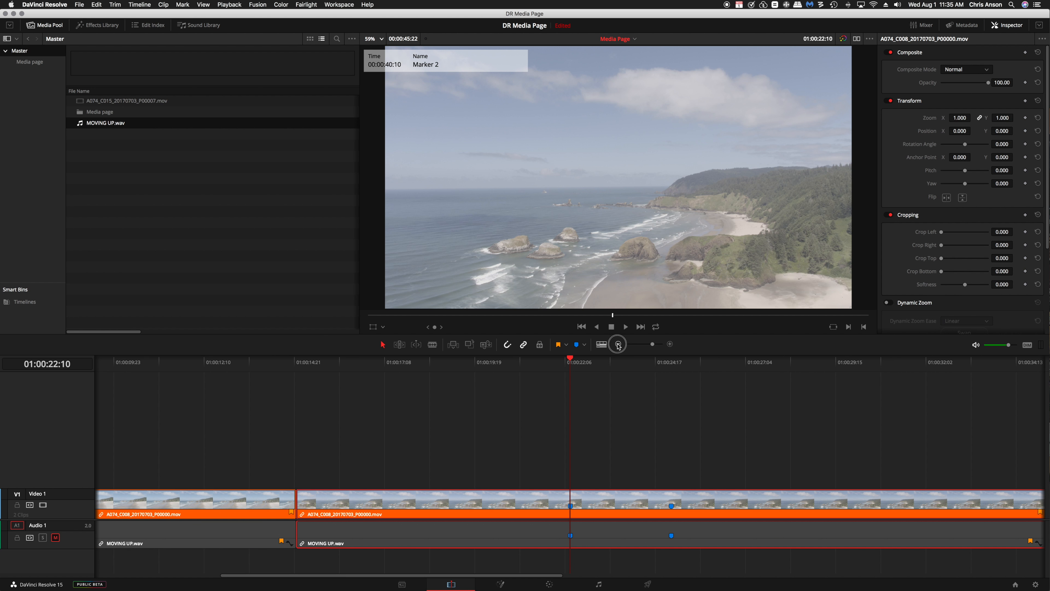
pyautogui.click(618, 344)
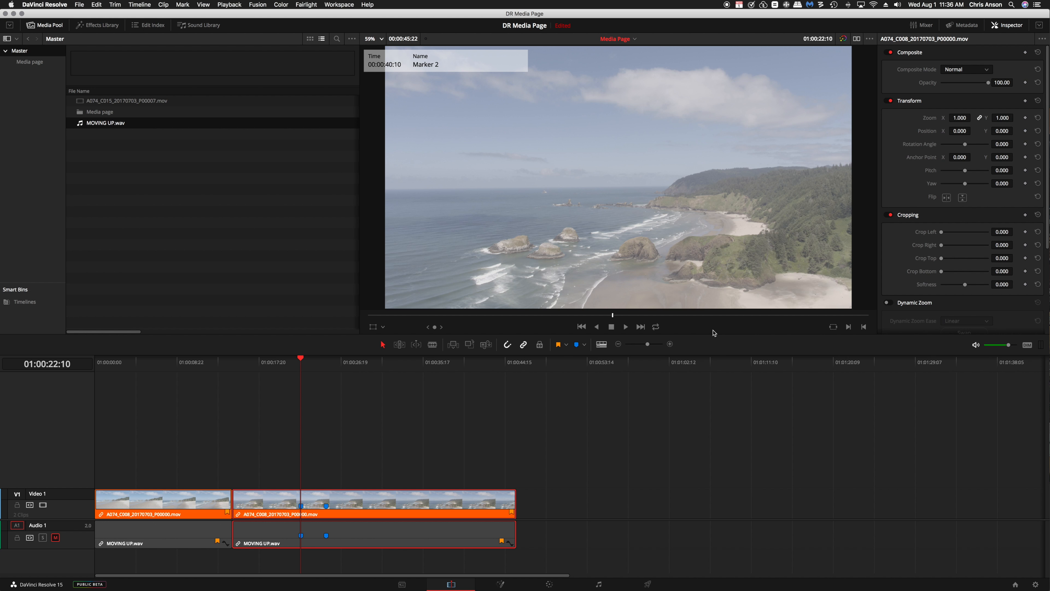
pyautogui.hotkey('shift', 'z')
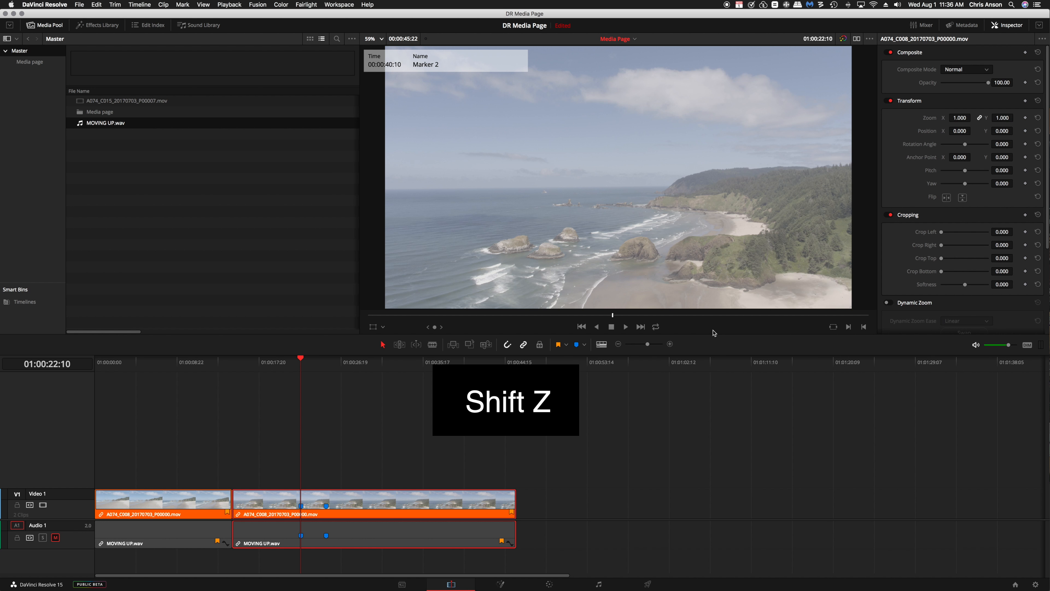